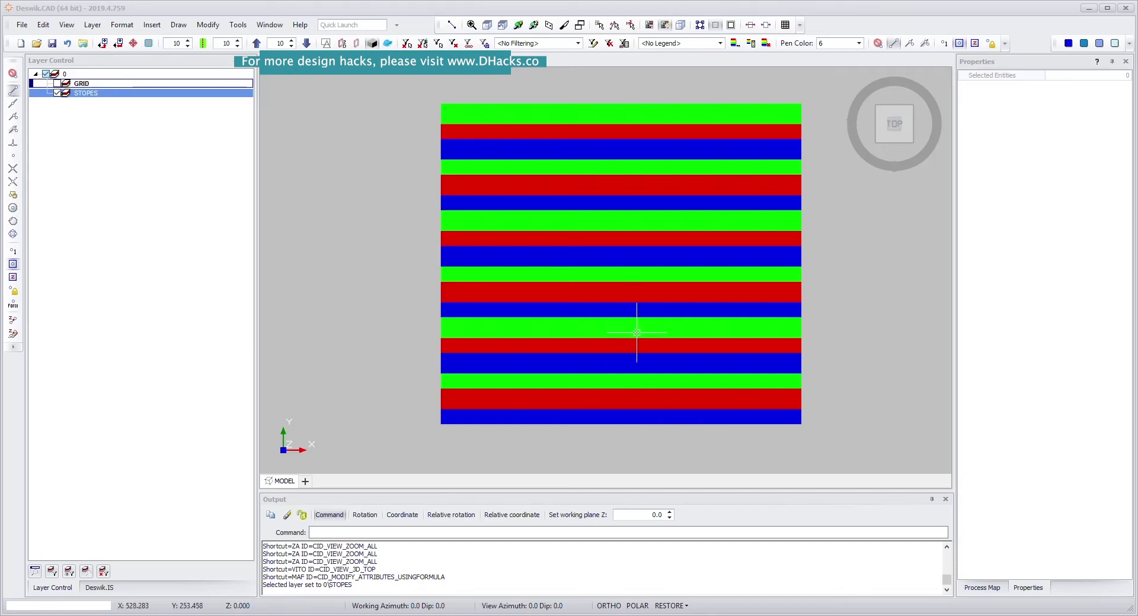
- Pan the banded stope model slightly, then orbit it from plan into a tilted 3-D view
{"action": "middle_click_drag", "start_coordinate": [636, 332], "coordinate": [613, 338]}
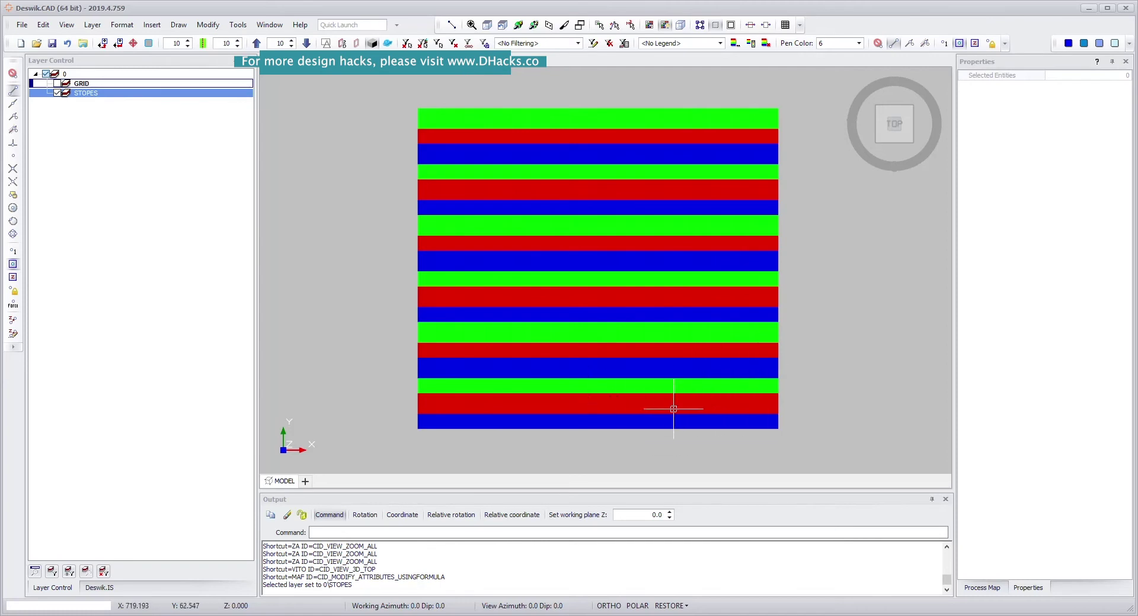
{"action": "mouse_move", "coordinate": [640, 394]}
{"action": "middle_mouse_down", "text": "shift"}
{"action": "mouse_move", "coordinate": [617, 386]}
{"action": "mouse_move", "coordinate": [604, 313]}
{"action": "mouse_move", "coordinate": [526, 302]}
{"action": "mouse_move", "coordinate": [386, 312]}
{"action": "mouse_move", "coordinate": [376, 269]}
{"action": "mouse_move", "coordinate": [449, 156]}
{"action": "mouse_move", "coordinate": [638, 220]}
{"action": "middle_mouse_up", "text": "shift"}
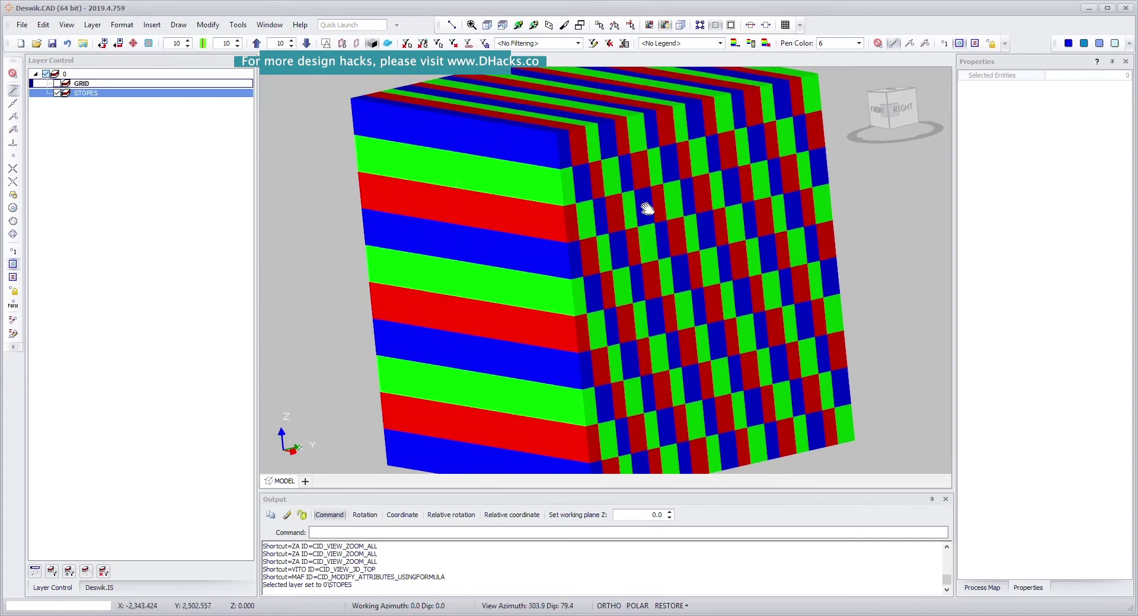
{"action": "scroll", "coordinate": [569, 225], "scroll_direction": "up", "scroll_amount": 2}
{"action": "left_click", "coordinate": [563, 208]}
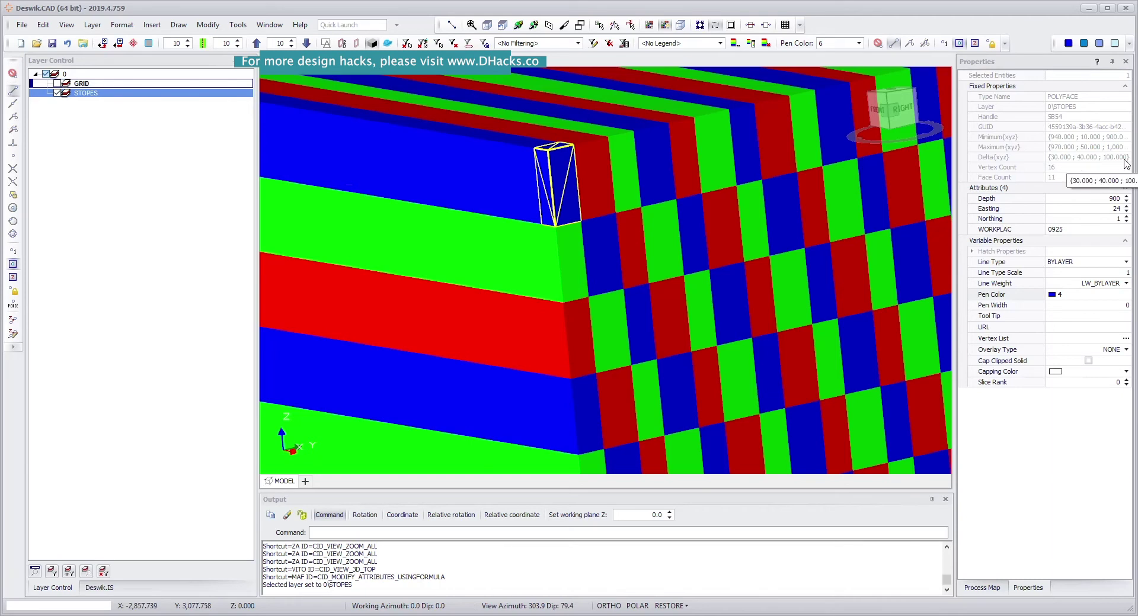
{"action": "left_click", "coordinate": [597, 174]}
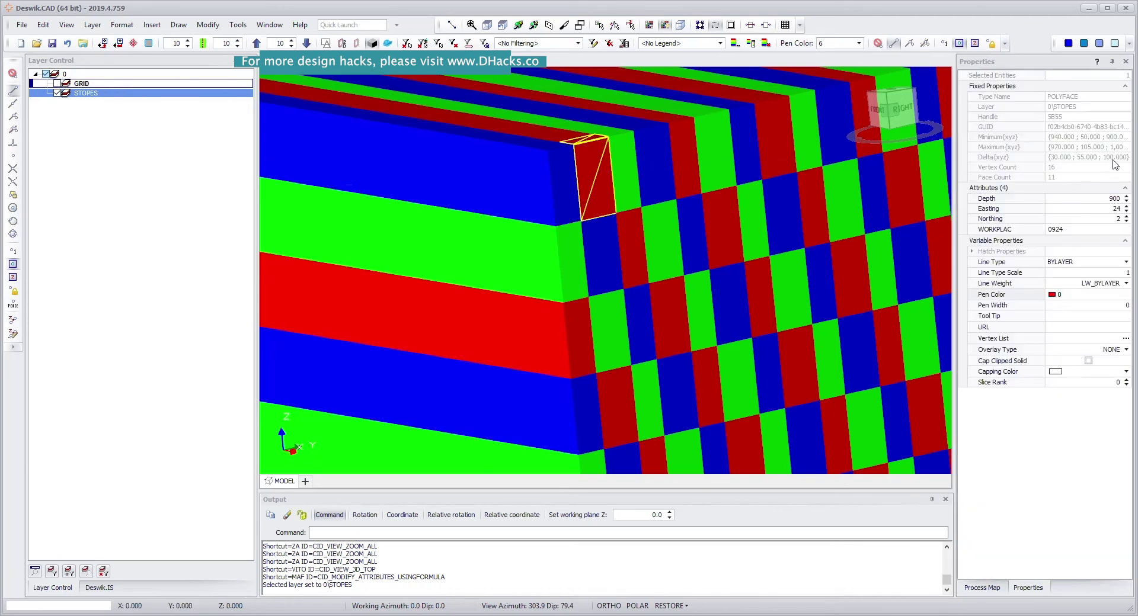
{"action": "left_click", "coordinate": [646, 162]}
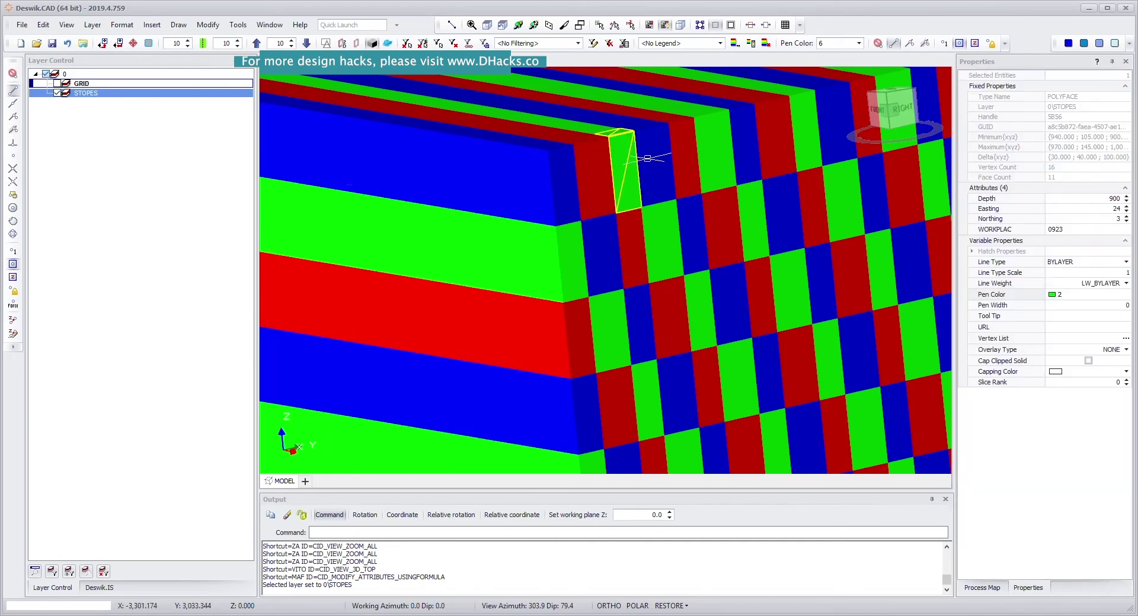
{"action": "left_click", "coordinate": [523, 146]}
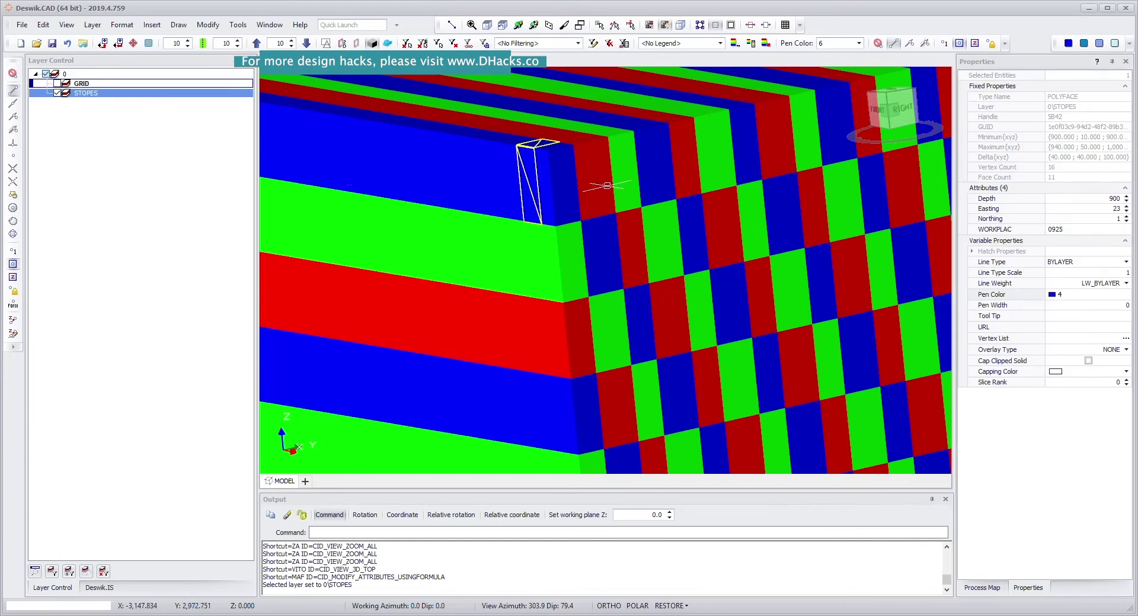
{"action": "scroll", "coordinate": [636, 224], "scroll_direction": "down", "scroll_amount": 1}
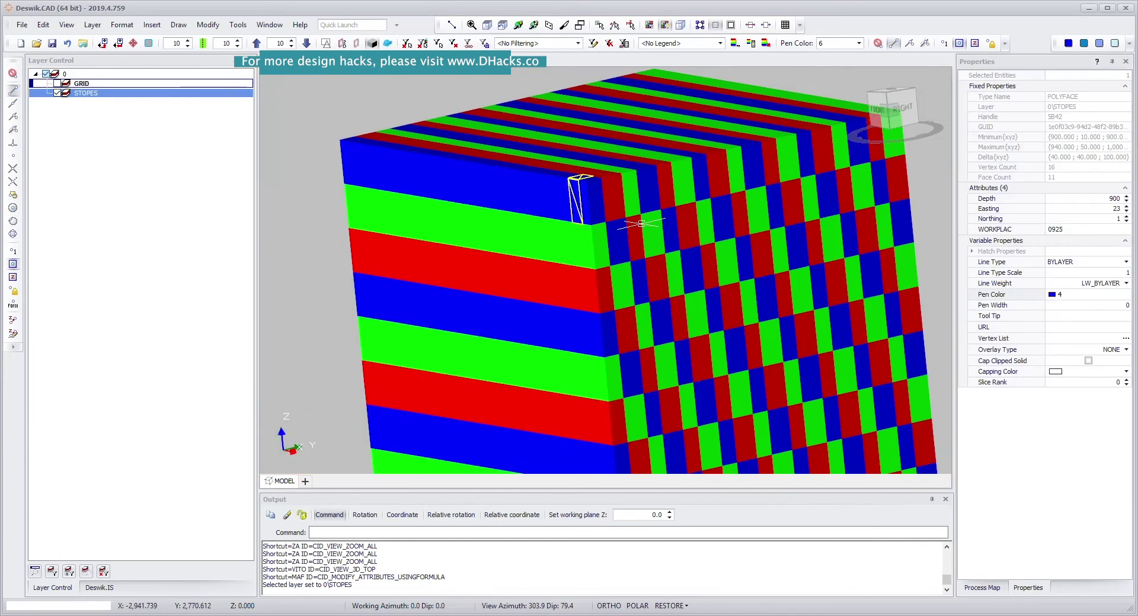
{"action": "scroll", "coordinate": [670, 260], "scroll_direction": "down", "scroll_amount": 1}
{"action": "scroll", "coordinate": [669, 261], "scroll_direction": "down", "scroll_amount": 2}
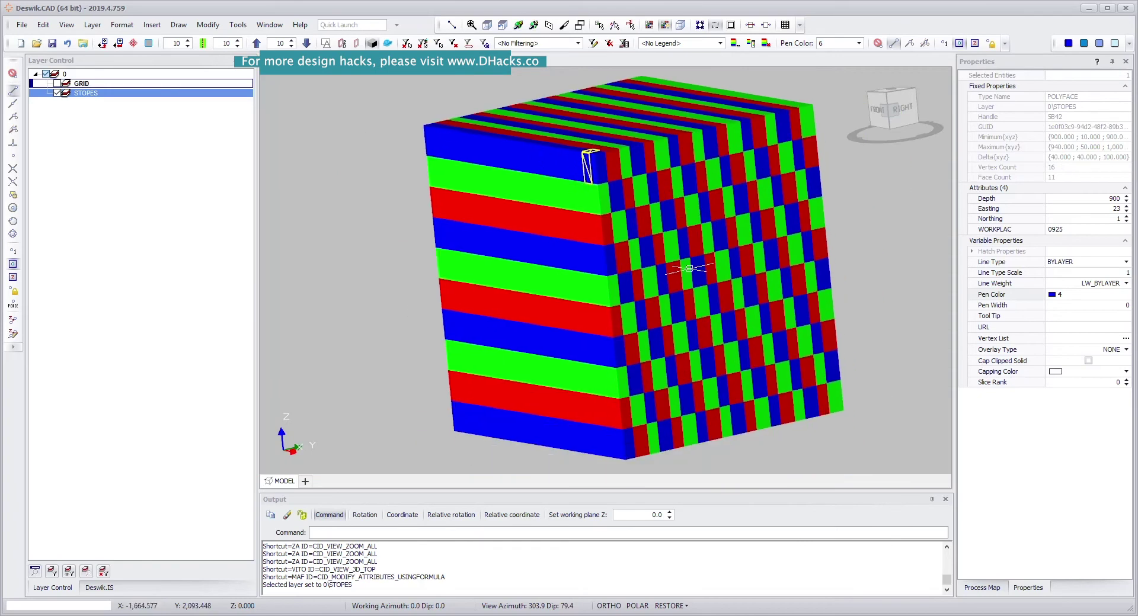
{"action": "key", "text": "Escape"}
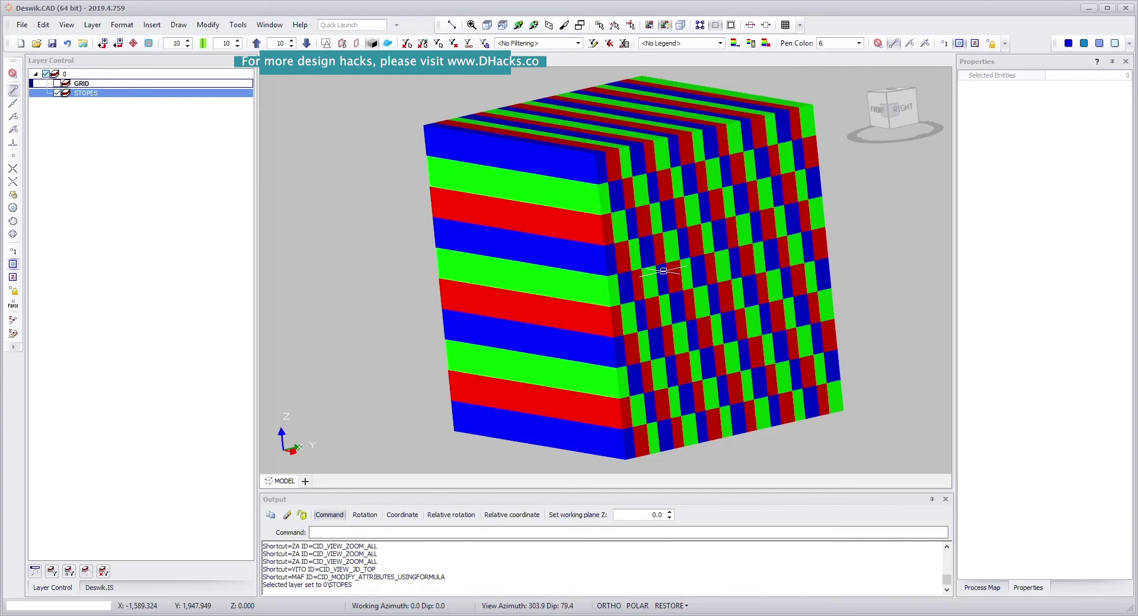
- Switch to top view (TO) in wireframe, toggle STOPES off and on, turn on GRID, and zoom in
{"action": "type", "text": "to"}
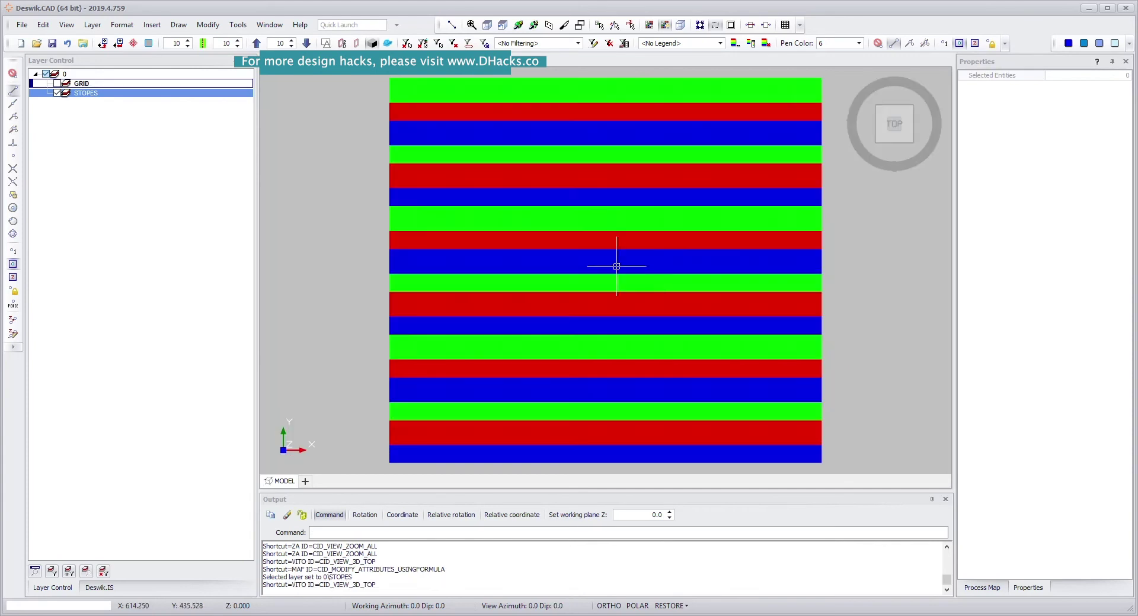
{"action": "left_click", "coordinate": [357, 44]}
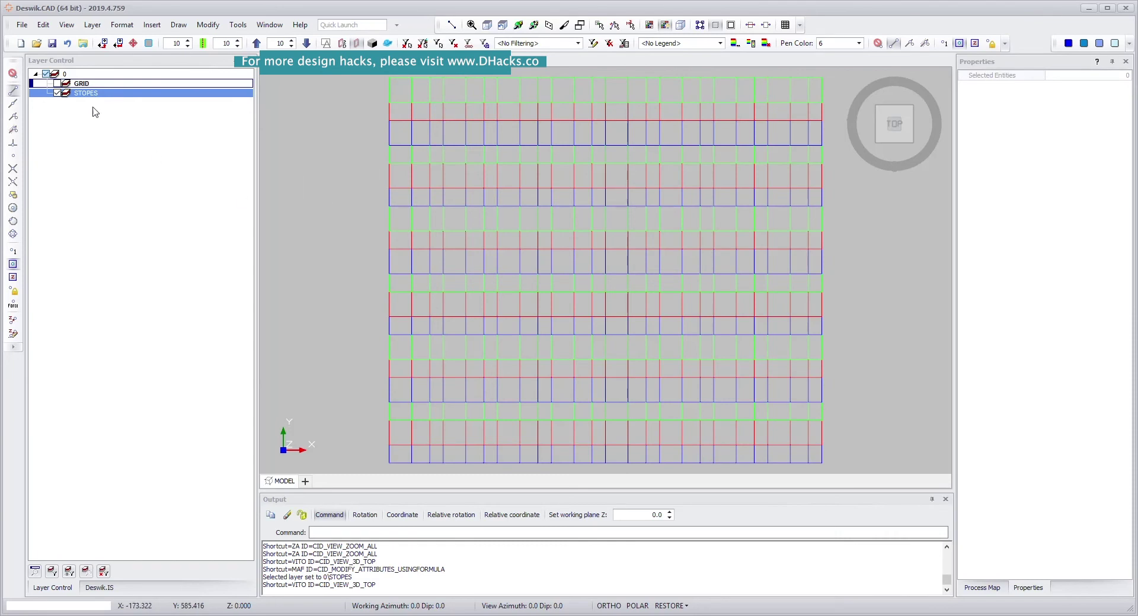
{"action": "left_click", "coordinate": [57, 93]}
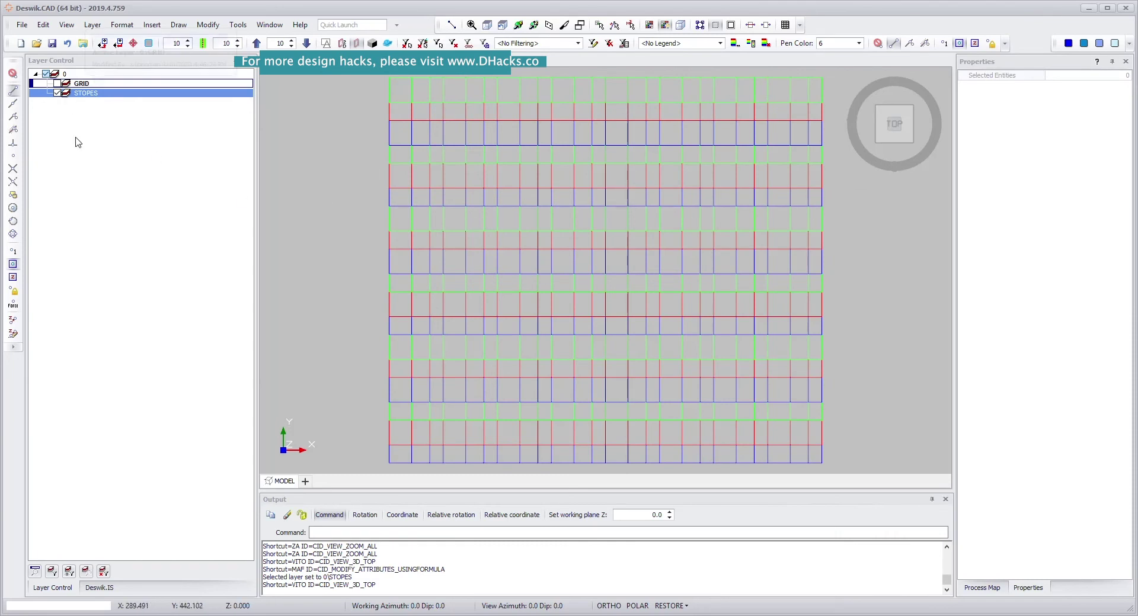
{"action": "left_click", "coordinate": [59, 92]}
{"action": "left_click", "coordinate": [58, 84]}
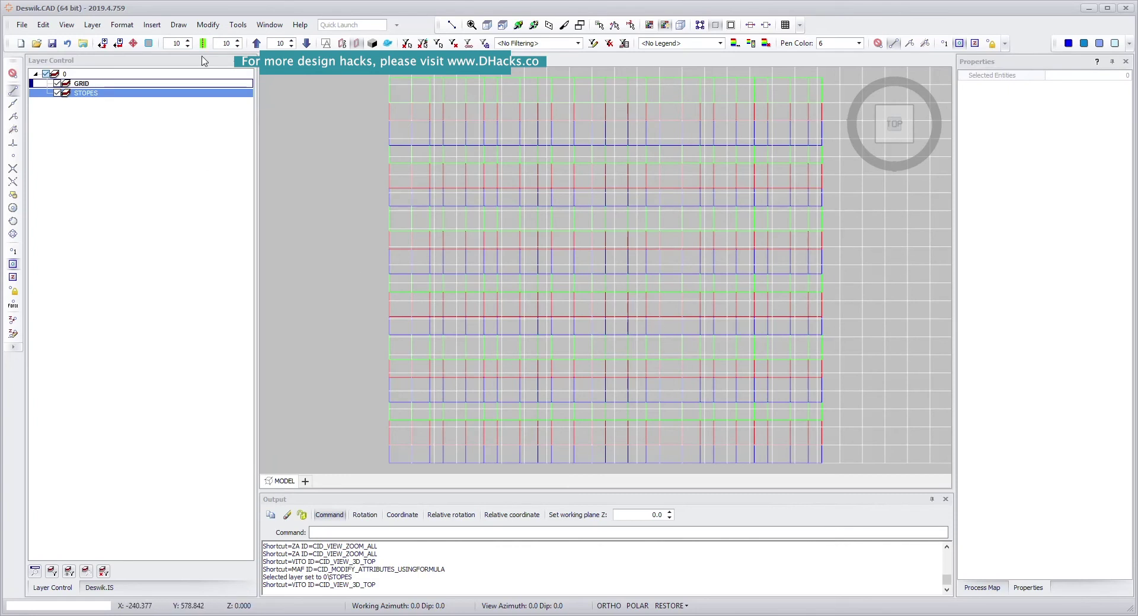
{"action": "left_click", "coordinate": [371, 44]}
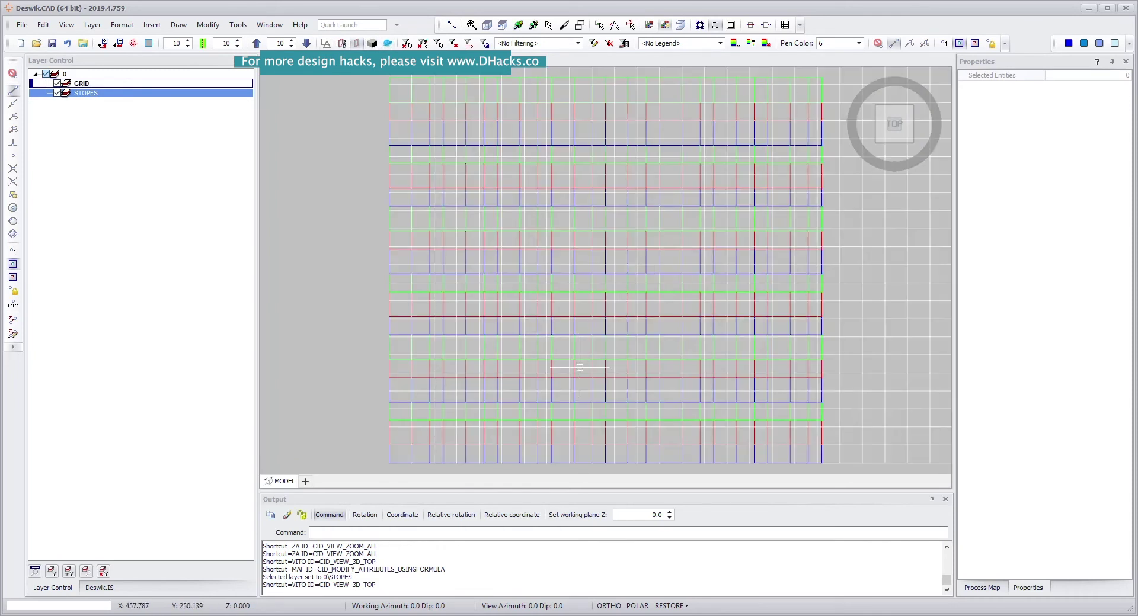
{"action": "scroll", "coordinate": [558, 325], "scroll_direction": "up", "scroll_amount": 3}
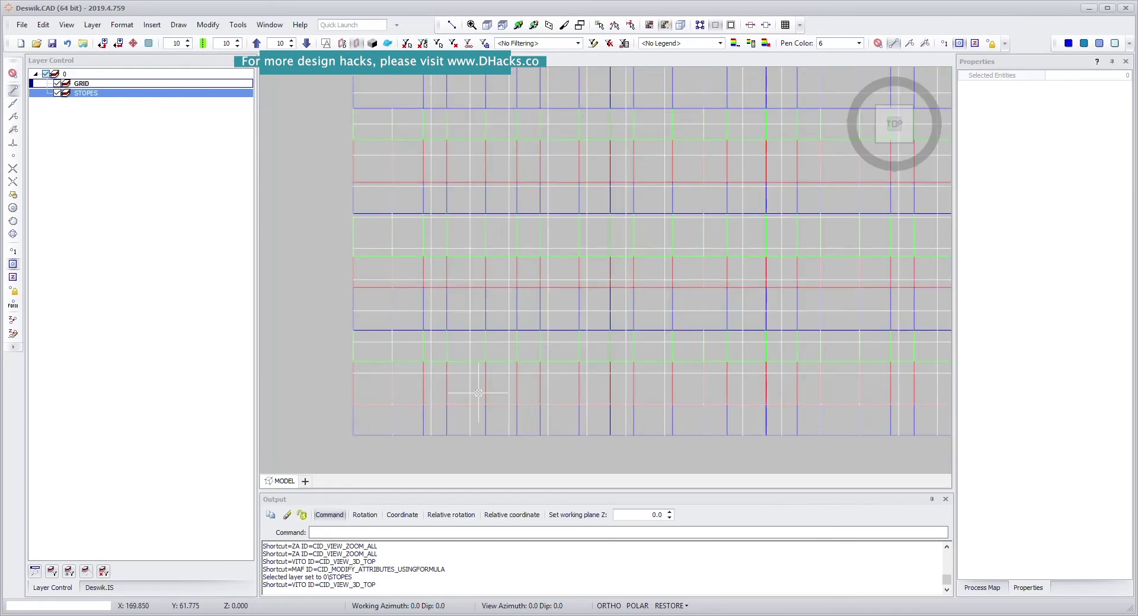
- Select a grid block to read its GridID, then zoom out across the grid
{"action": "left_click", "coordinate": [470, 389]}
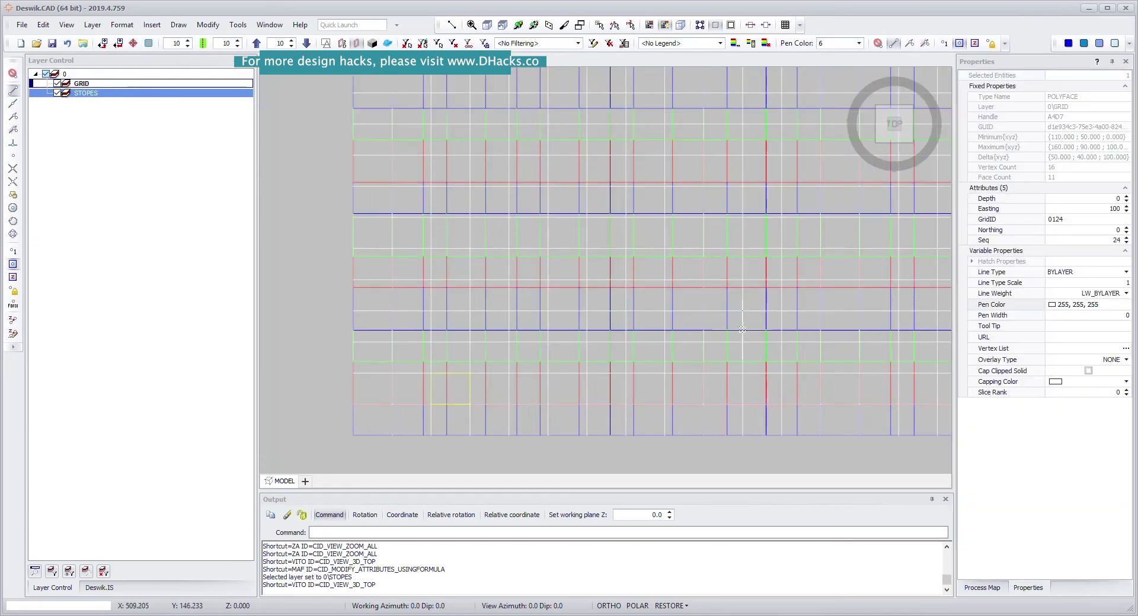
{"action": "scroll", "coordinate": [512, 347], "scroll_direction": "down", "scroll_amount": 2}
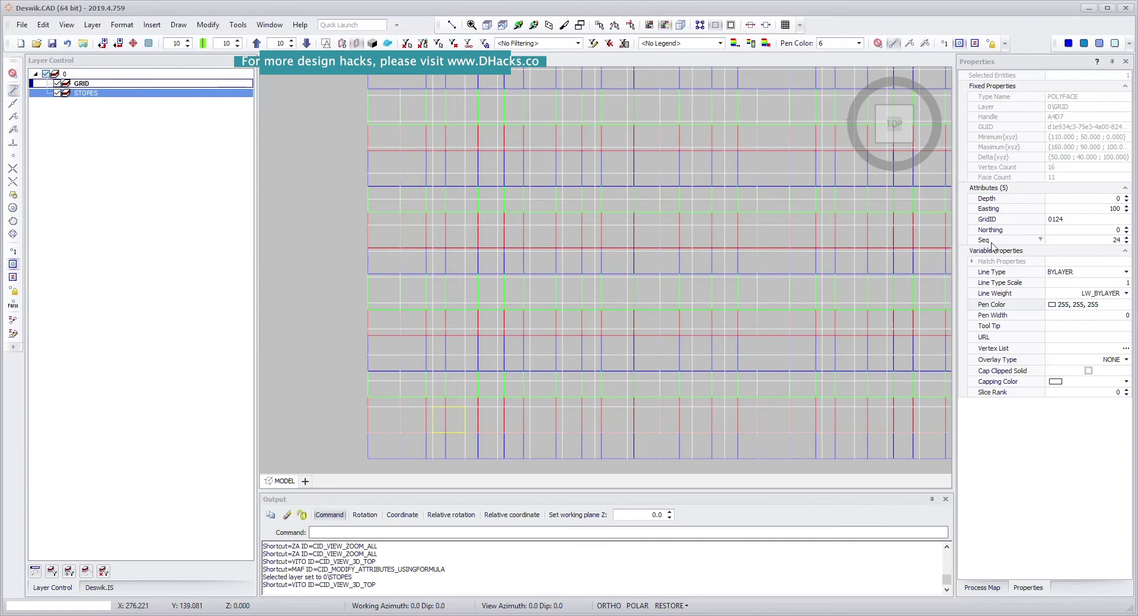
{"action": "scroll", "coordinate": [773, 280], "scroll_direction": "down", "scroll_amount": 1}
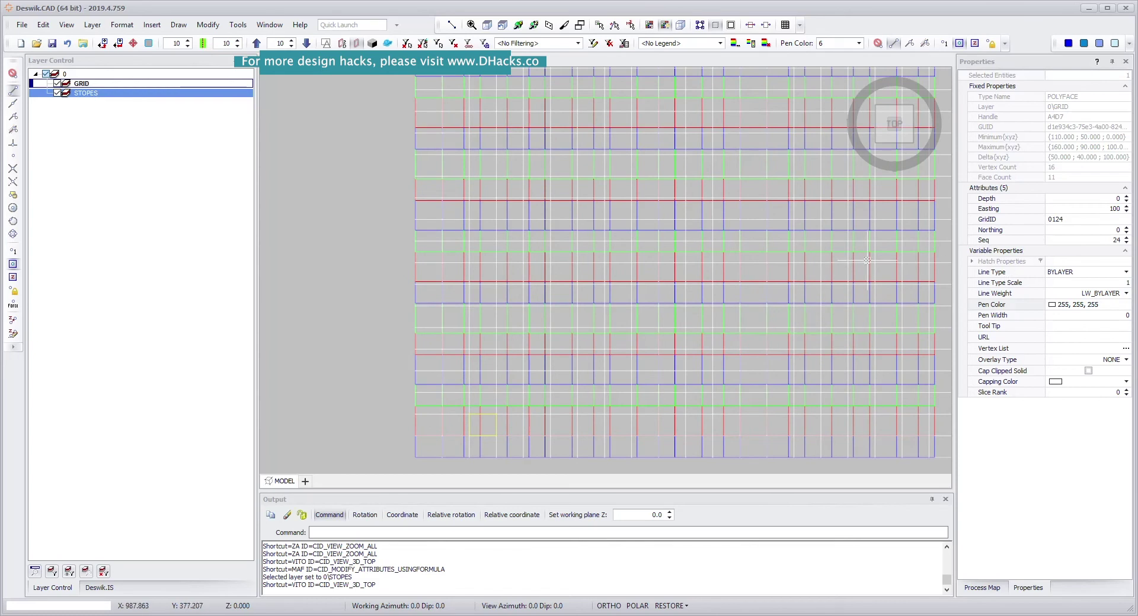
{"action": "scroll", "coordinate": [483, 433], "scroll_direction": "down", "scroll_amount": 1}
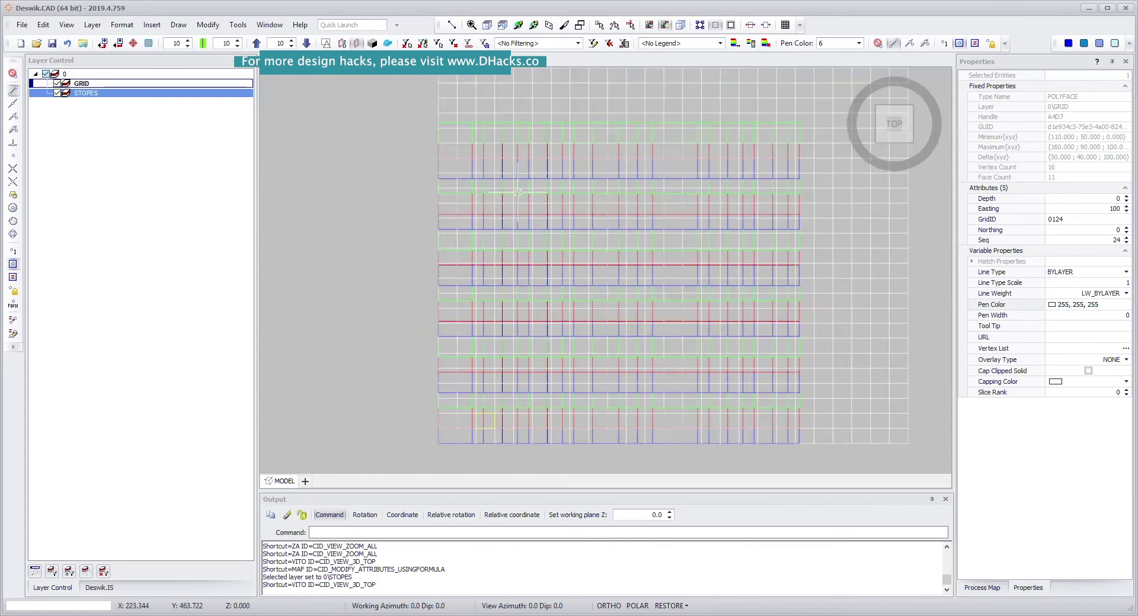
{"action": "scroll", "coordinate": [496, 225], "scroll_direction": "down", "scroll_amount": 1}
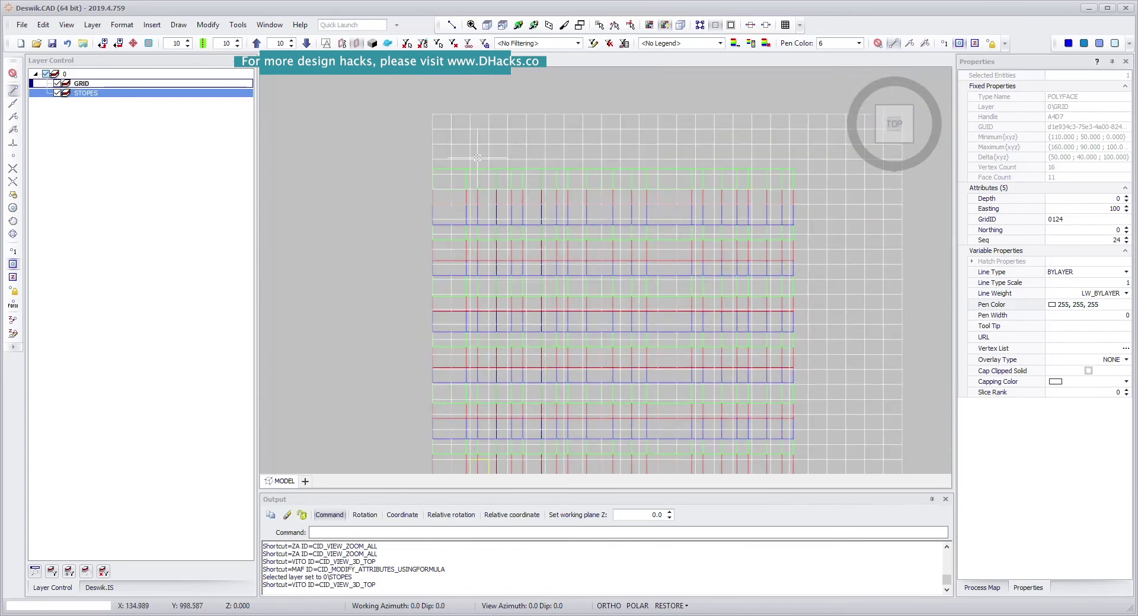
{"action": "scroll", "coordinate": [510, 351], "scroll_direction": "down", "scroll_amount": 1}
{"action": "scroll", "coordinate": [500, 166], "scroll_direction": "up", "scroll_amount": 2}
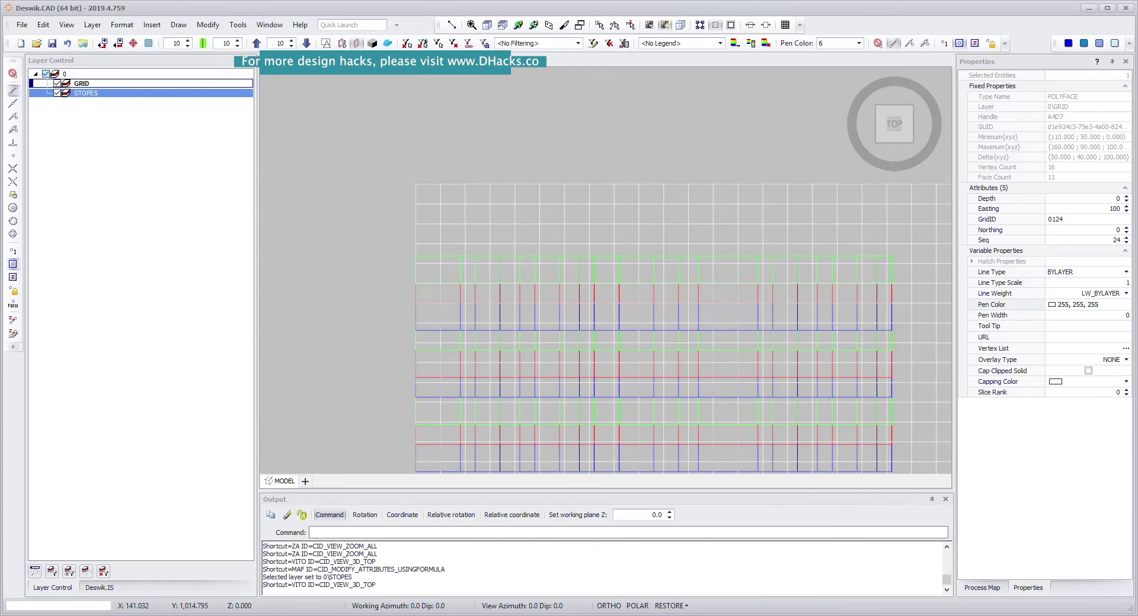
- Read the GridIDs of the top grid blocks: 0101, 0103 and 0102
{"action": "left_click", "coordinate": [479, 185]}
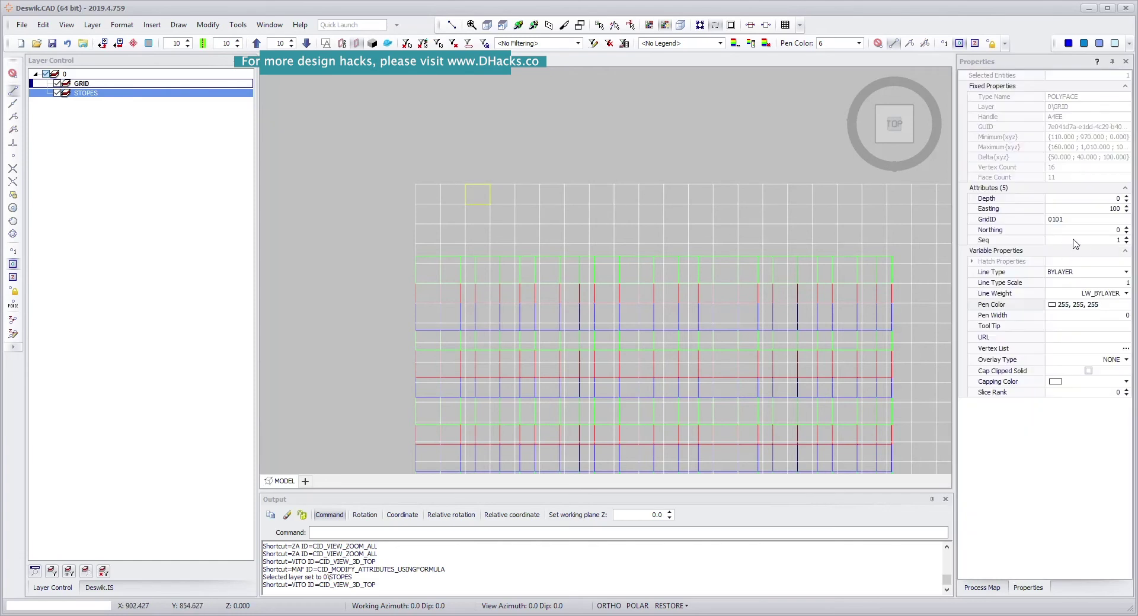
{"action": "left_click", "coordinate": [478, 221]}
{"action": "left_click", "coordinate": [478, 214]}
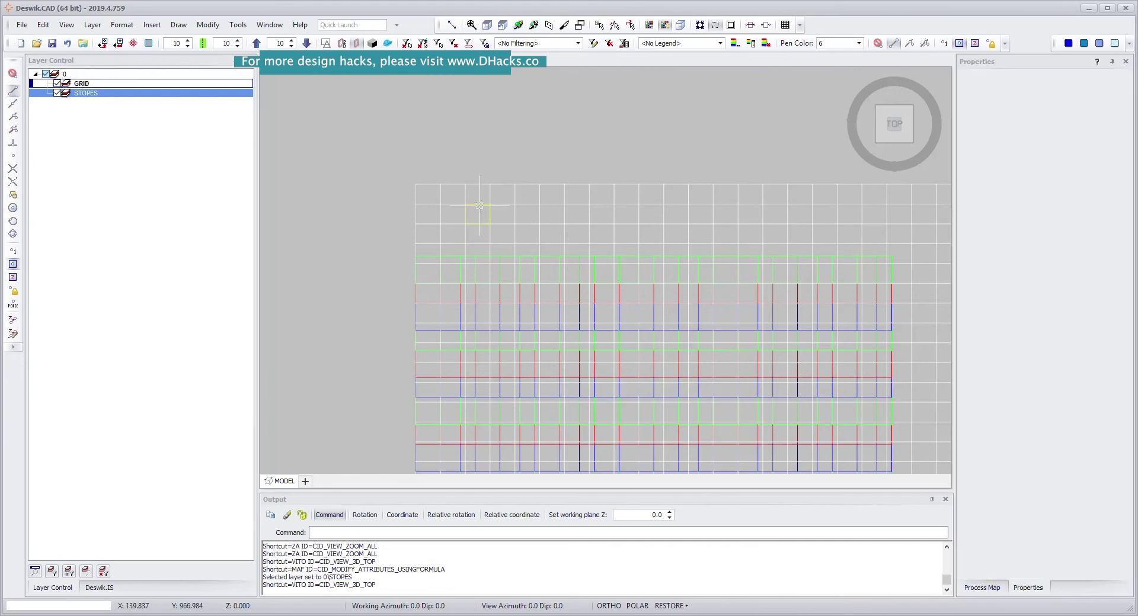
{"action": "scroll", "coordinate": [481, 319], "scroll_direction": "up", "scroll_amount": 5}
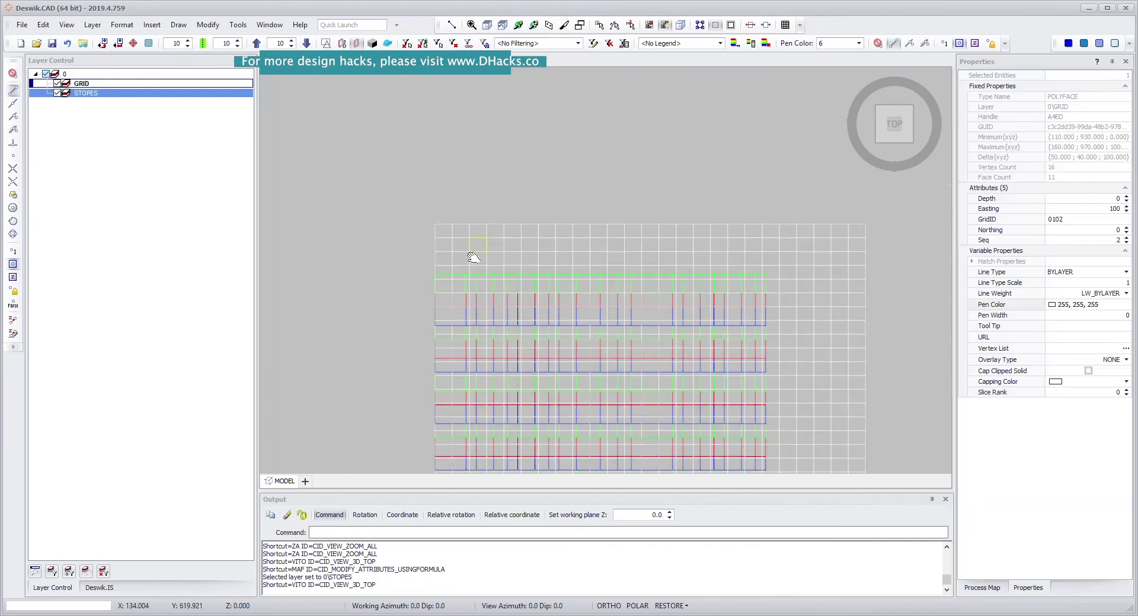
- Select a stope to confirm its WORKPLAC 0124, then open Attributes From Formula with MAF
{"action": "scroll", "coordinate": [484, 374], "scroll_direction": "up", "scroll_amount": 3}
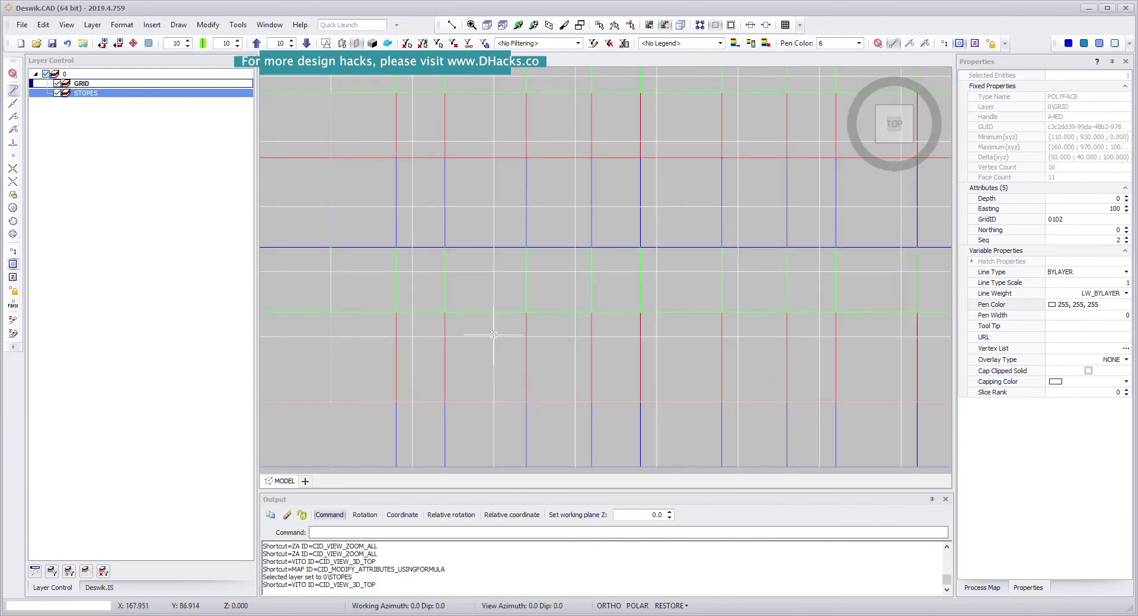
{"action": "middle_click_drag", "start_coordinate": [446, 332], "coordinate": [541, 326]}
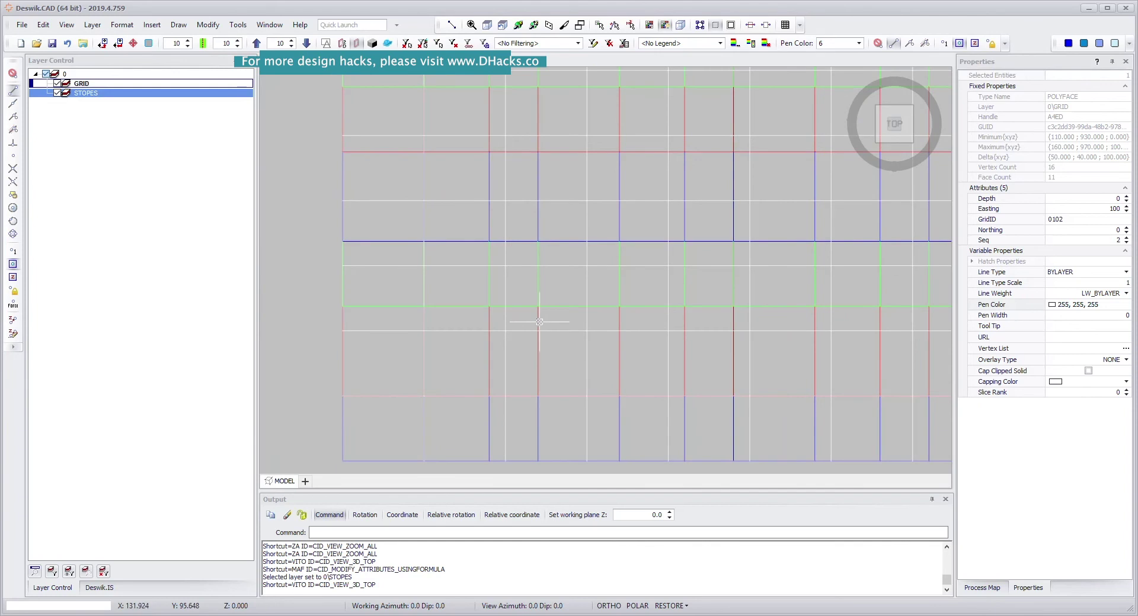
{"action": "left_click", "coordinate": [536, 323]}
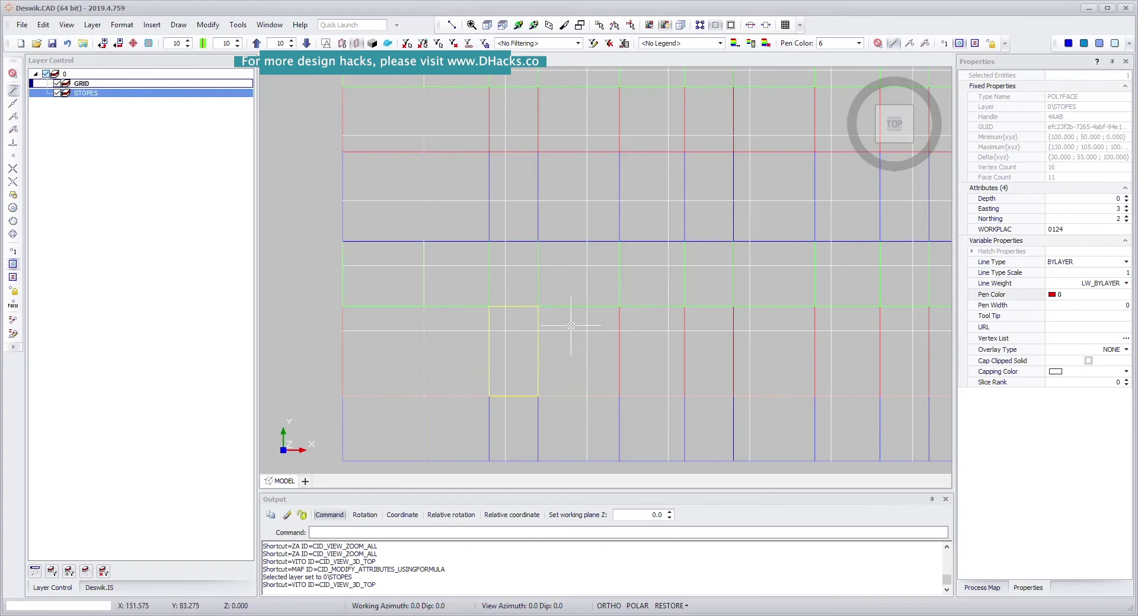
{"action": "type", "text": "f"}
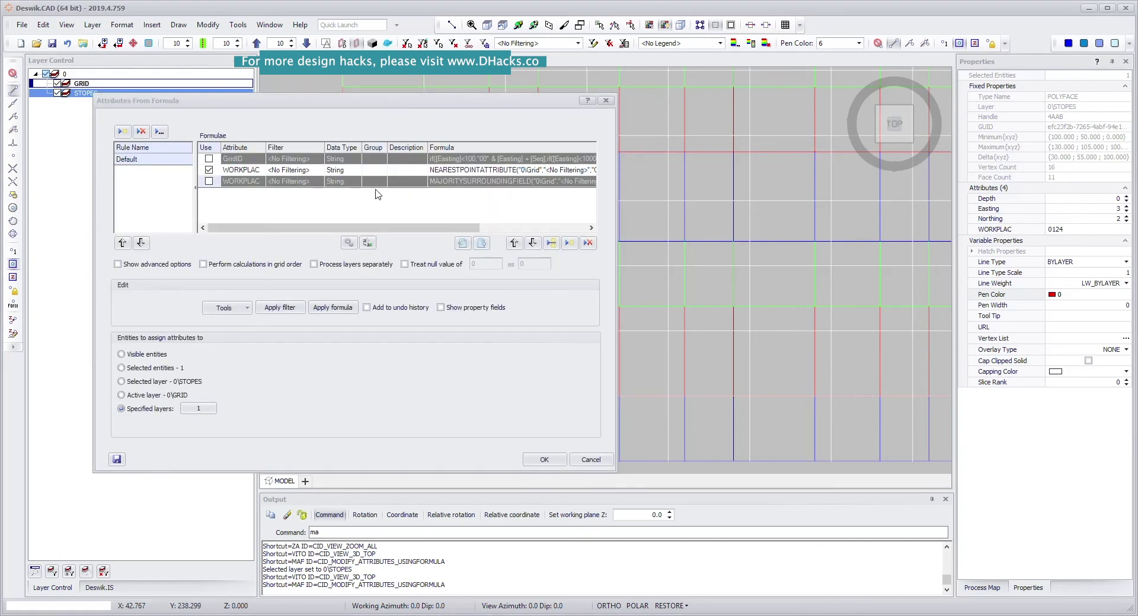
{"action": "left_click_drag", "start_coordinate": [469, 228], "coordinate": [576, 228]}
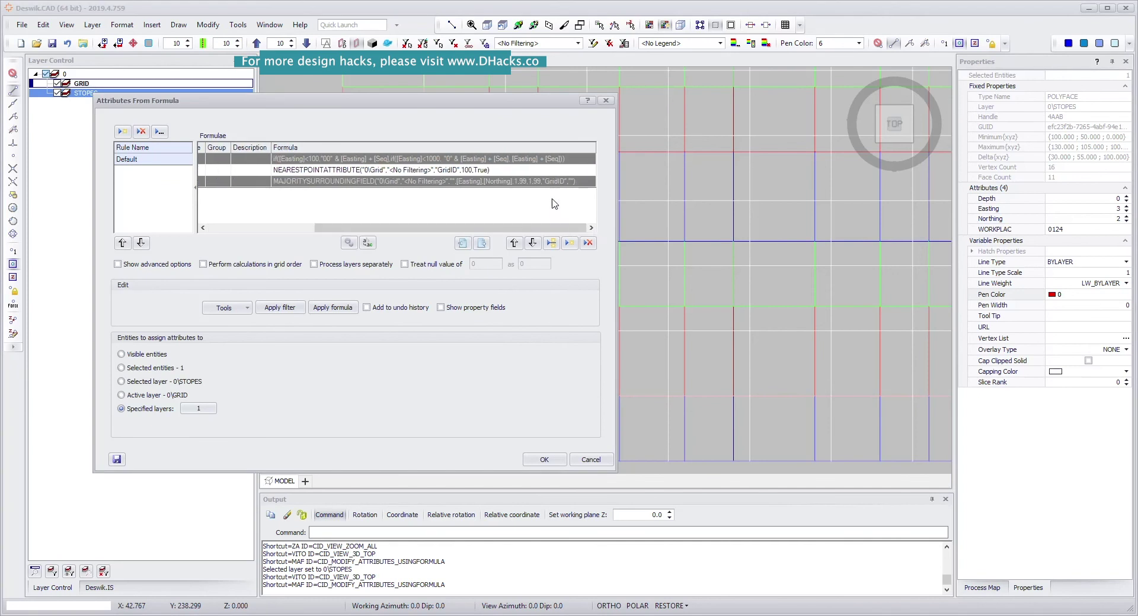
{"action": "left_click", "coordinate": [485, 171]}
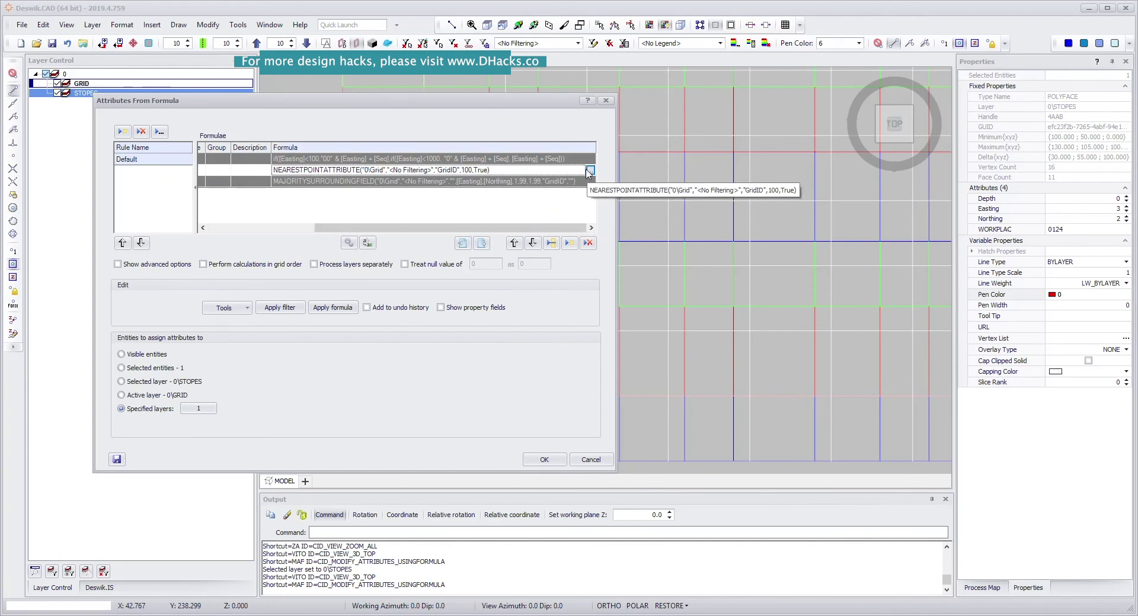
{"action": "left_click", "coordinate": [590, 170]}
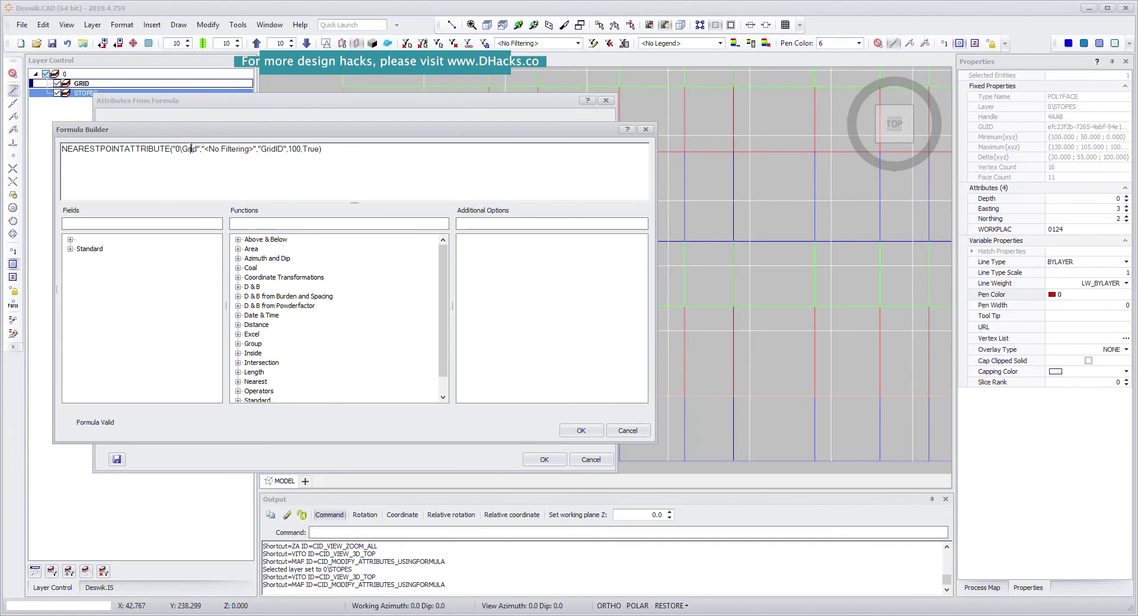
{"action": "left_click", "coordinate": [222, 151]}
{"action": "left_click", "coordinate": [627, 432]}
{"action": "key", "text": "Escape"}
- Compare the grid block's GridID 0124 with the adjacent stope's WORKPLAC 0124
{"action": "scroll", "coordinate": [525, 311], "scroll_direction": "up", "scroll_amount": 2}
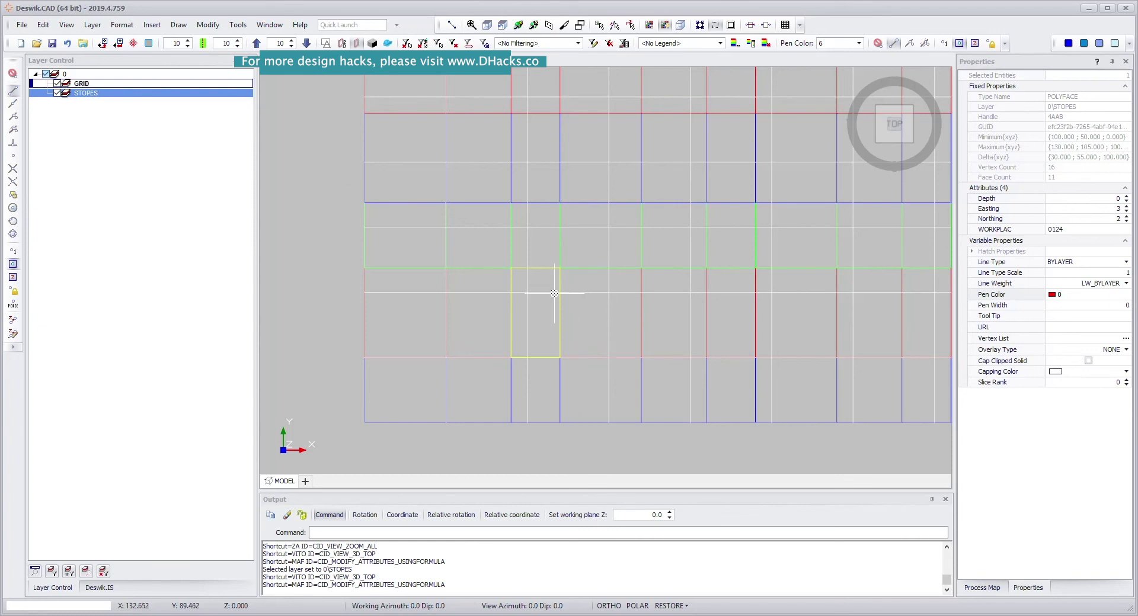
{"action": "left_click", "coordinate": [586, 293]}
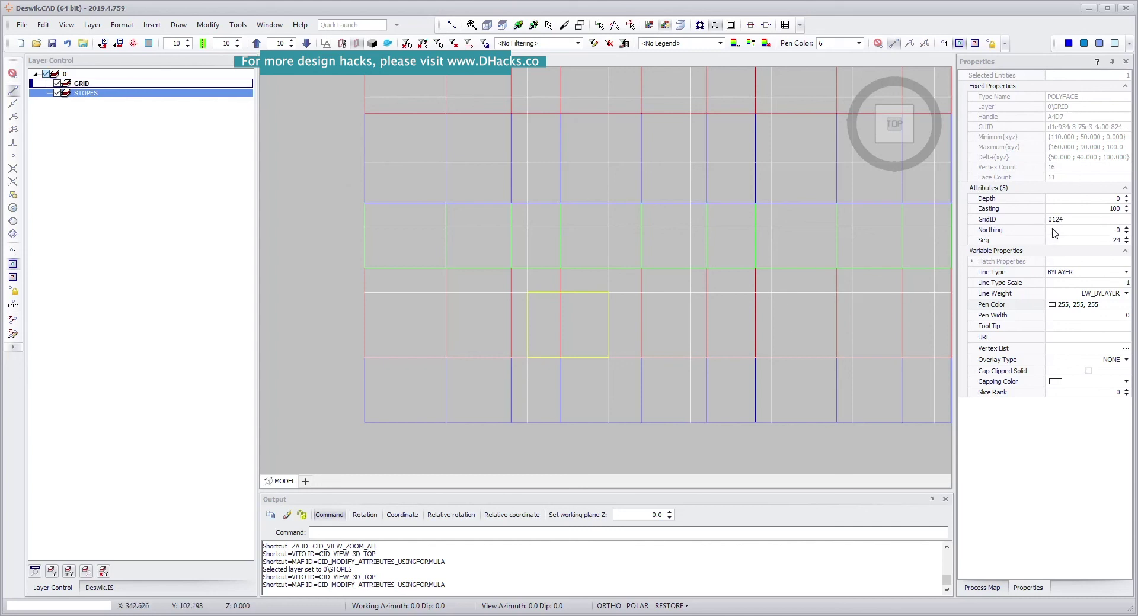
{"action": "left_click", "coordinate": [510, 316]}
{"action": "left_click", "coordinate": [559, 319]}
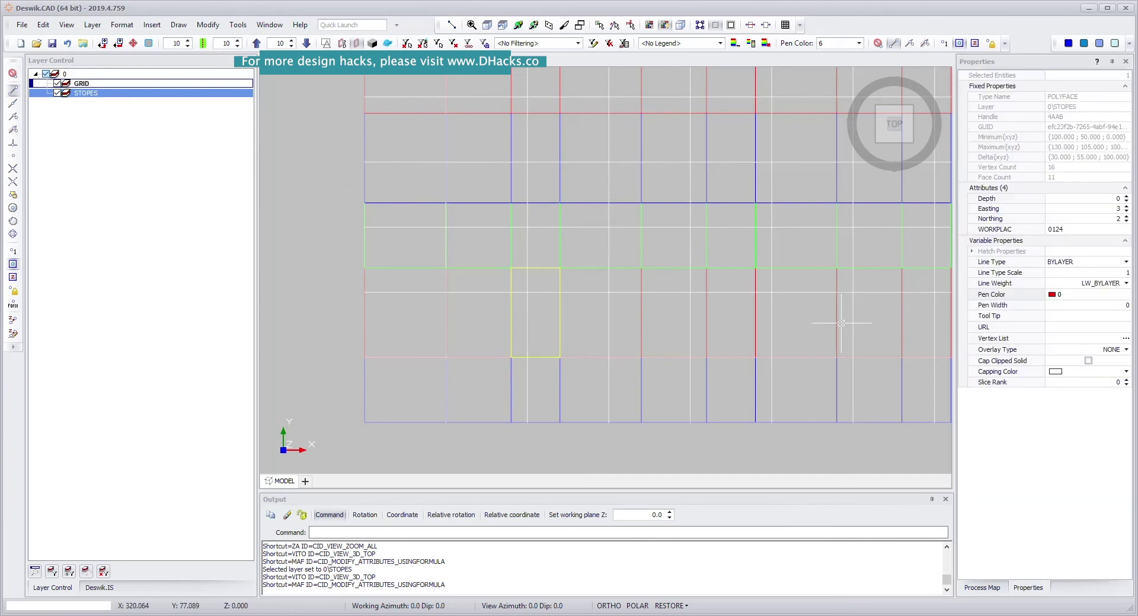
- Zoom and select stopes to find the wider stope carrying WORKPLAC 0370
{"action": "scroll", "coordinate": [752, 330], "scroll_direction": "down", "scroll_amount": 2}
{"action": "scroll", "coordinate": [667, 348], "scroll_direction": "down", "scroll_amount": 1}
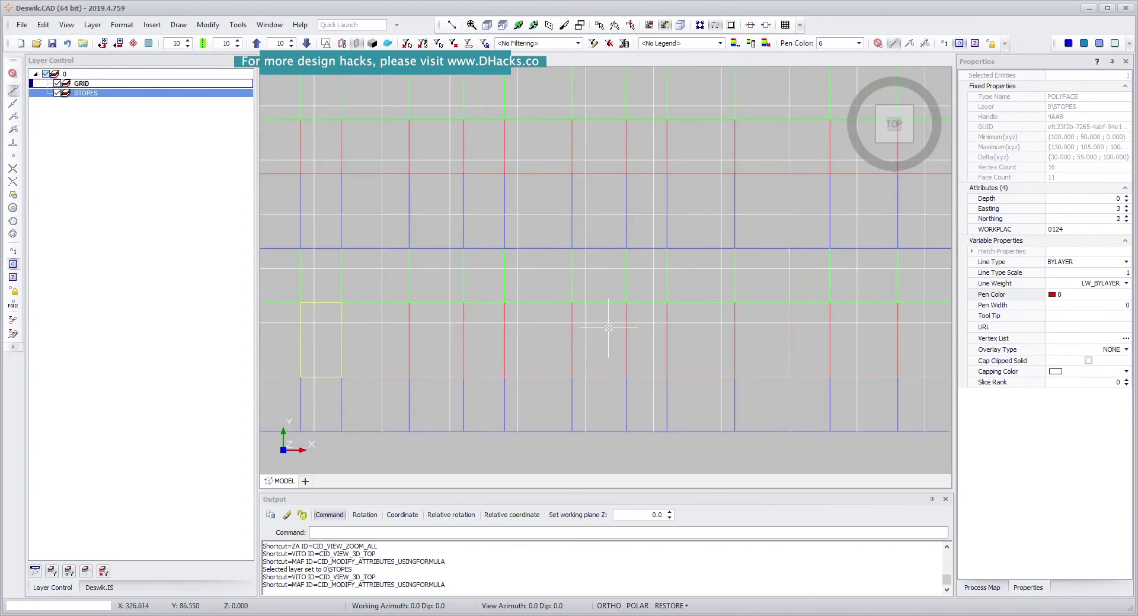
{"action": "scroll", "coordinate": [699, 344], "scroll_direction": "up", "scroll_amount": 1}
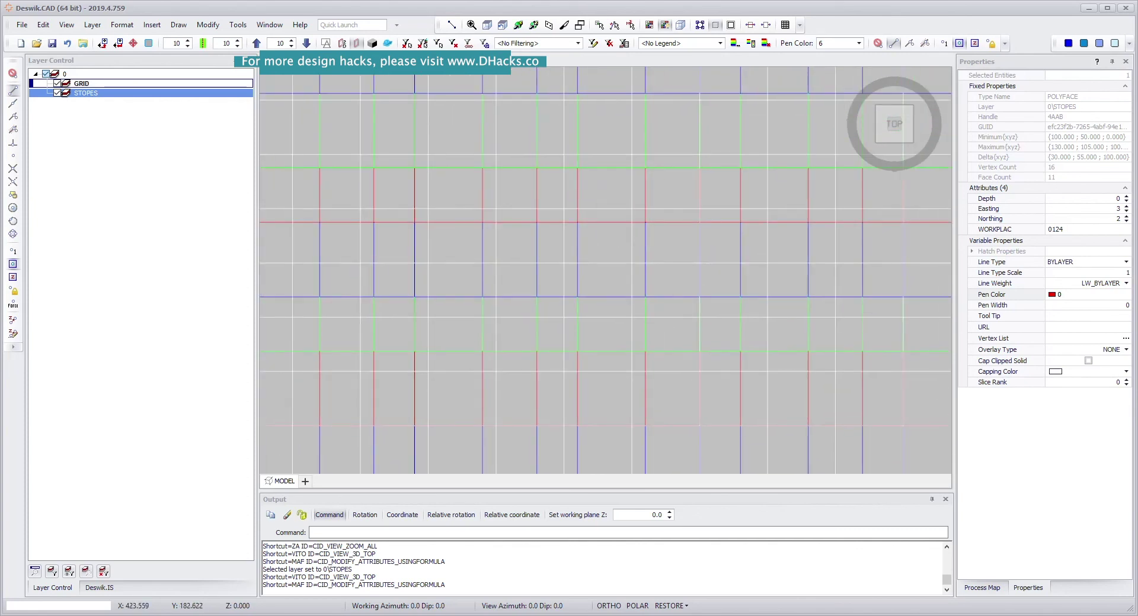
{"action": "scroll", "coordinate": [675, 265], "scroll_direction": "up", "scroll_amount": 3}
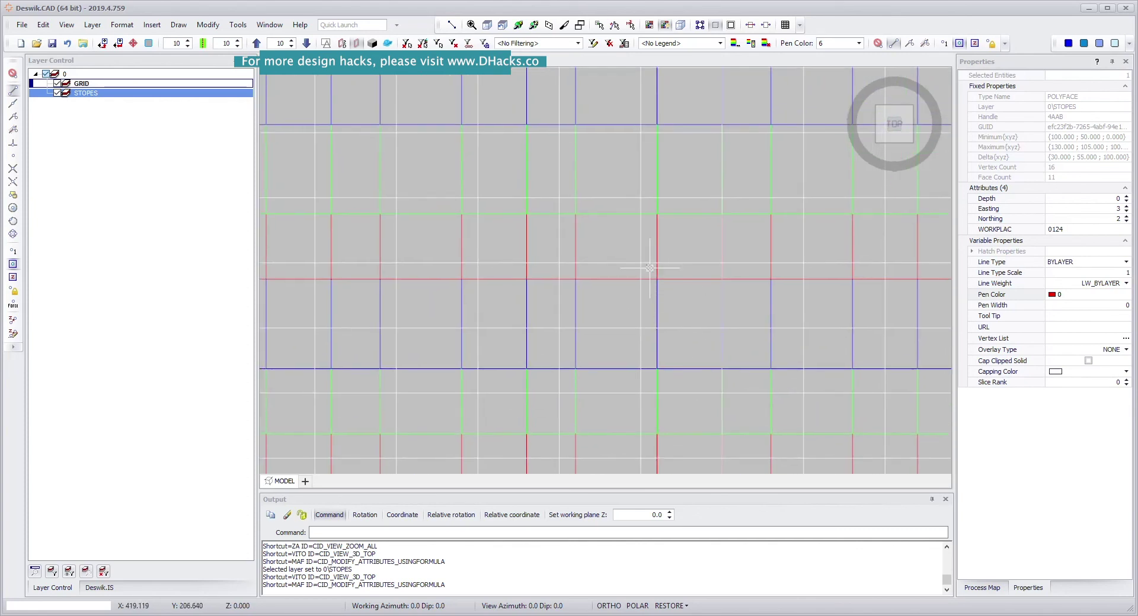
{"action": "left_click", "coordinate": [576, 243]}
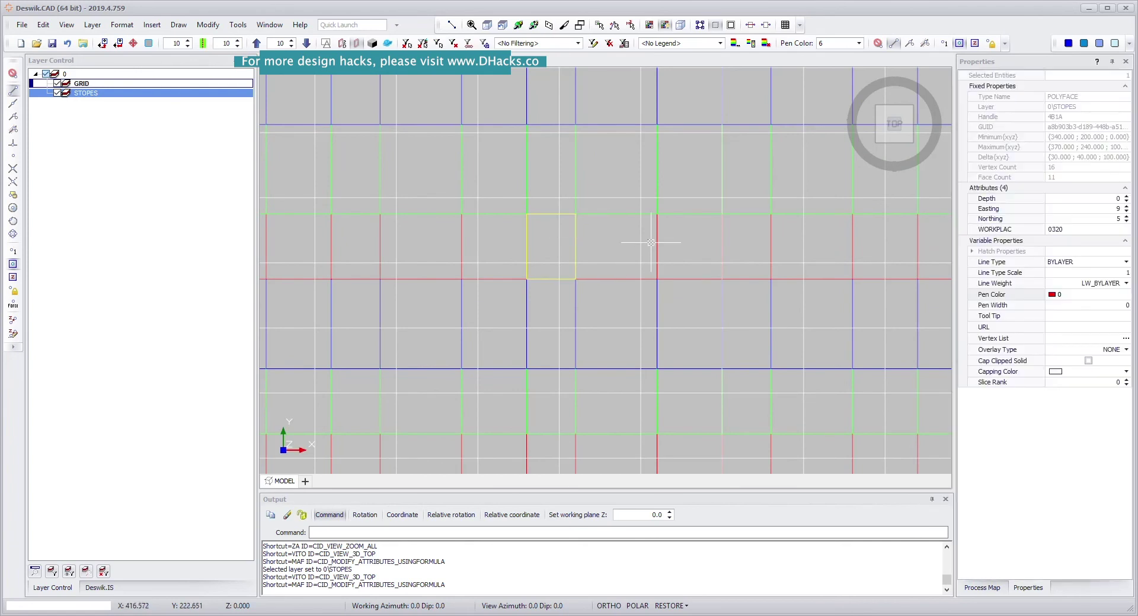
{"action": "left_click", "coordinate": [657, 241]}
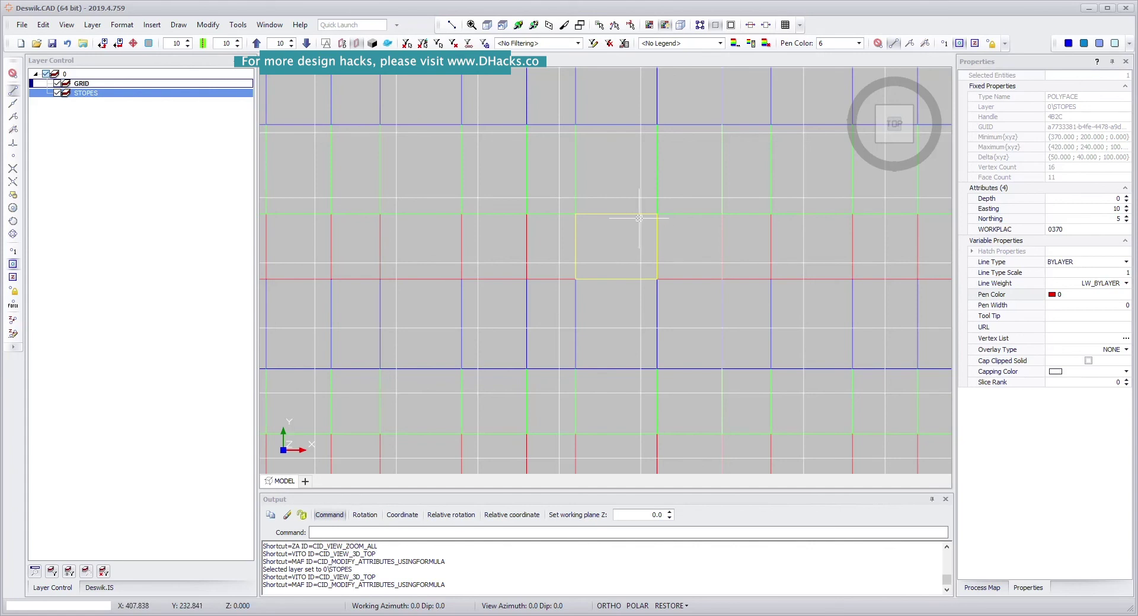
- Select the grid block with GridID 0370 and recheck the neighbouring stopes' WORKPLAC against it
{"action": "left_click", "coordinate": [560, 237]}
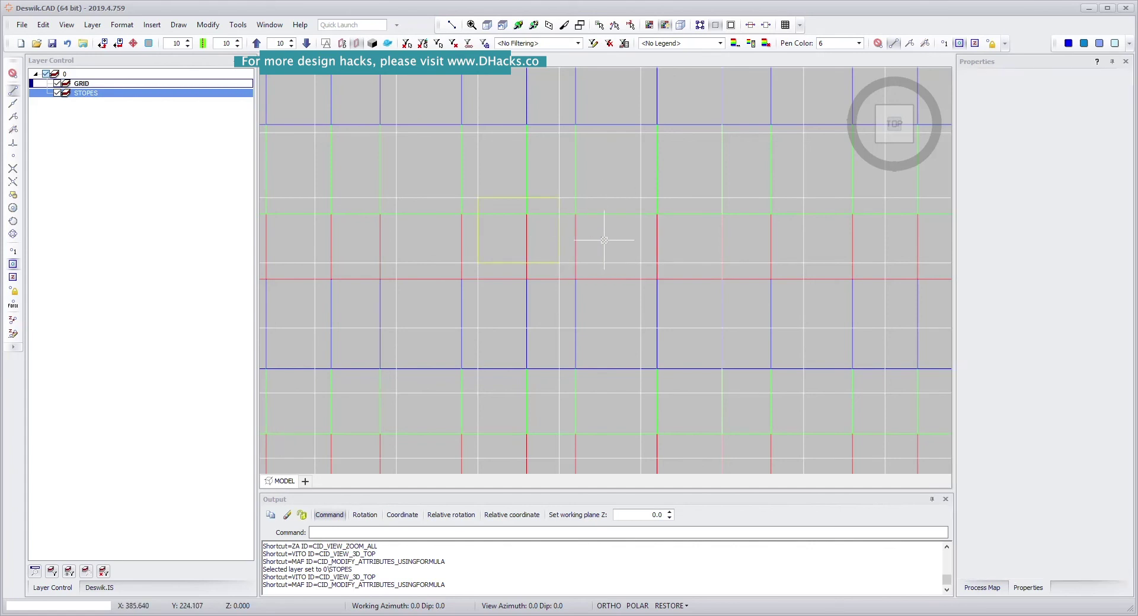
{"action": "left_click", "coordinate": [636, 238]}
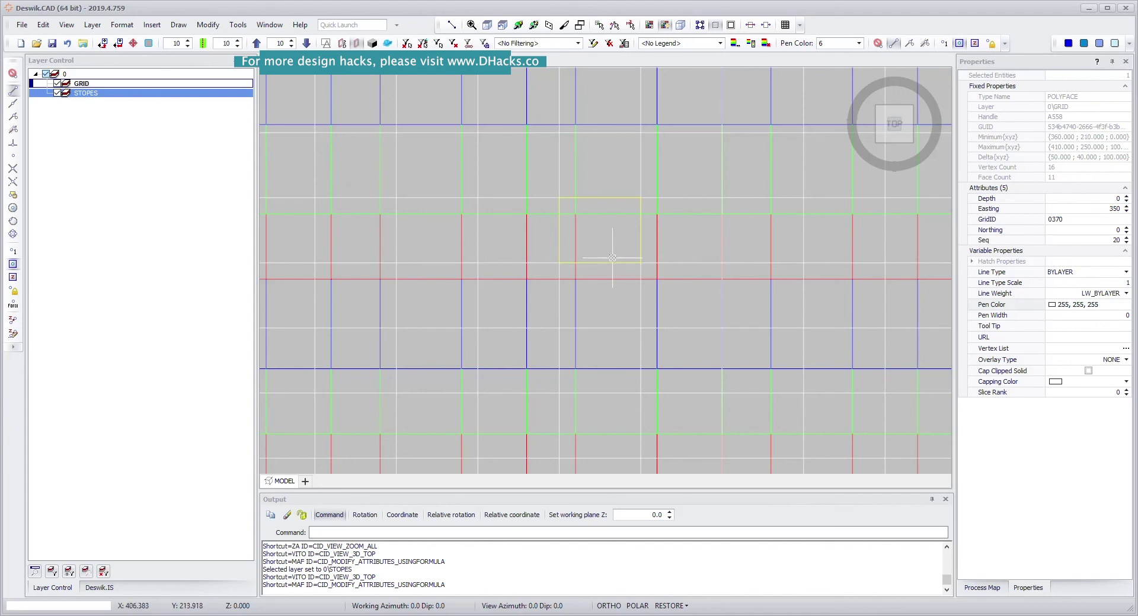
{"action": "left_click", "coordinate": [575, 246]}
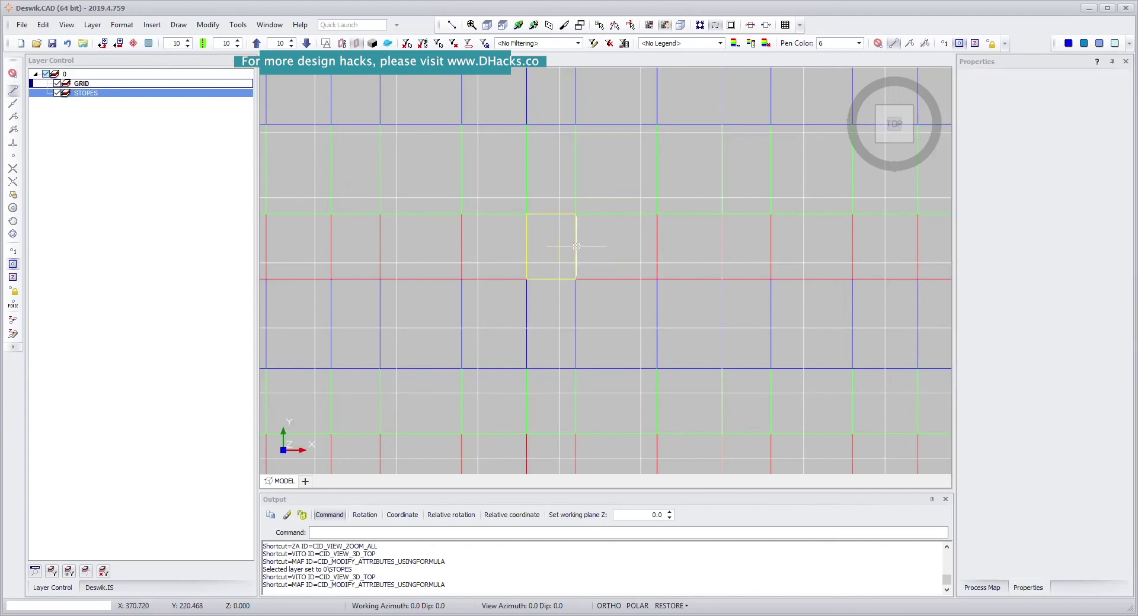
{"action": "left_click", "coordinate": [655, 247]}
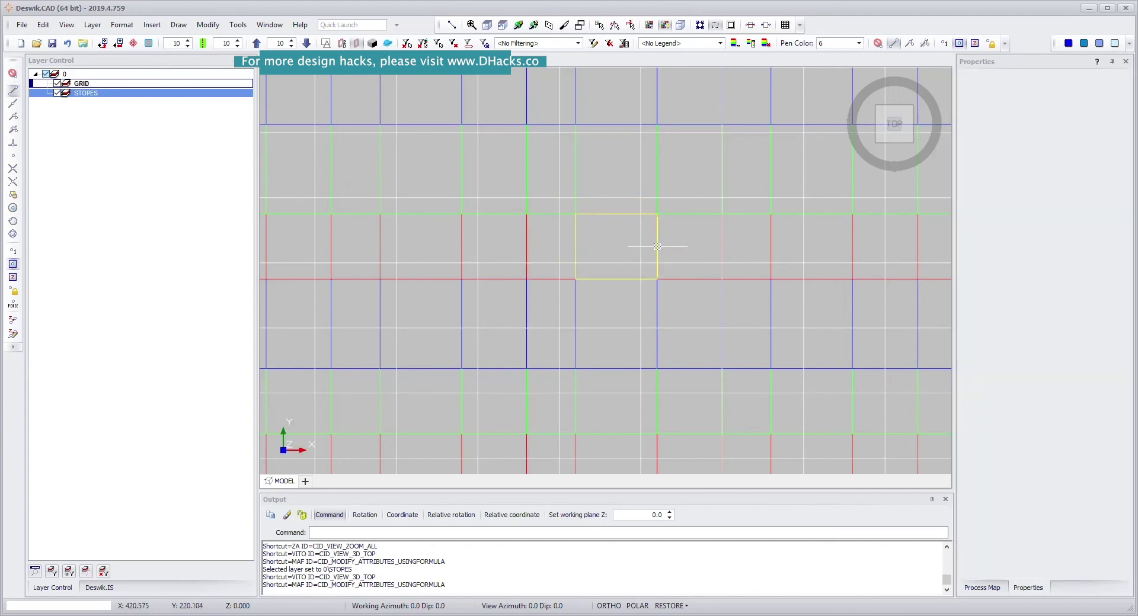